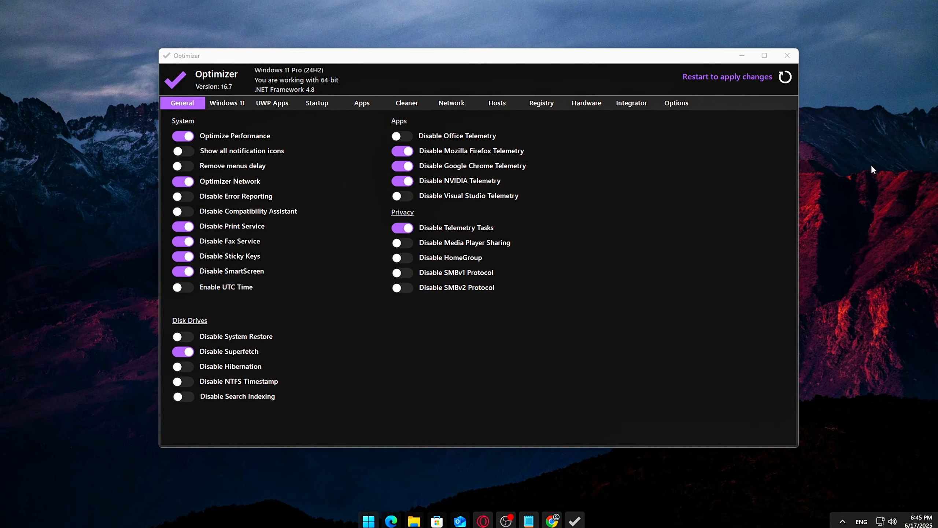
Turn on Restore Classic File Explorer among the Windows 11 system tweaks and read its description
left_click(218, 97)
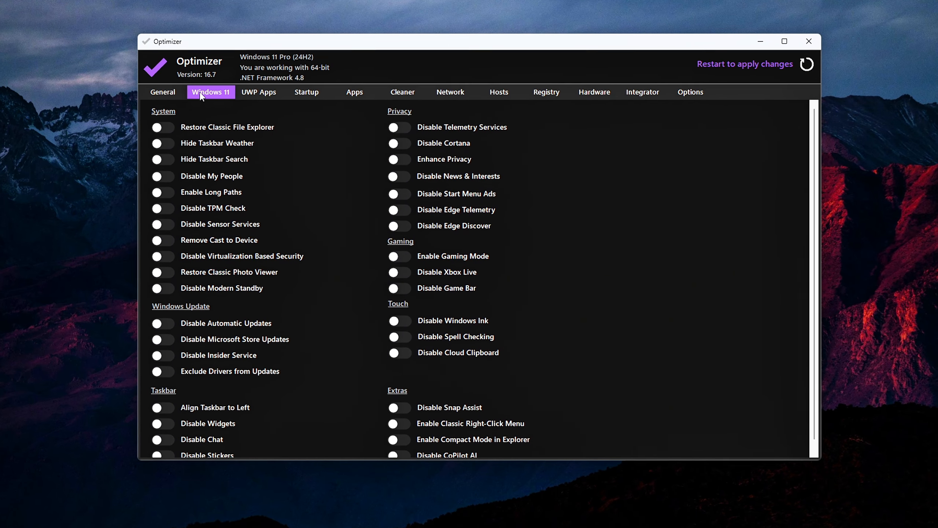
left_click(259, 99)
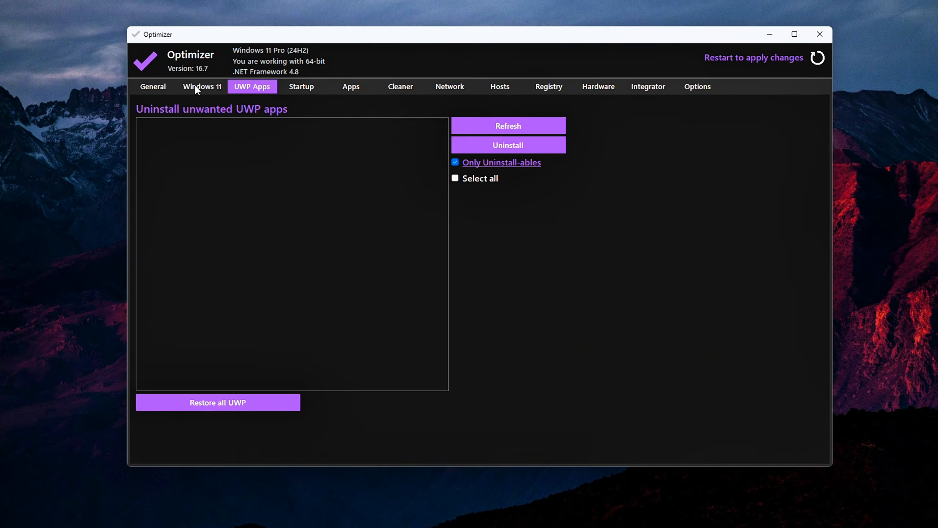
left_click(196, 88)
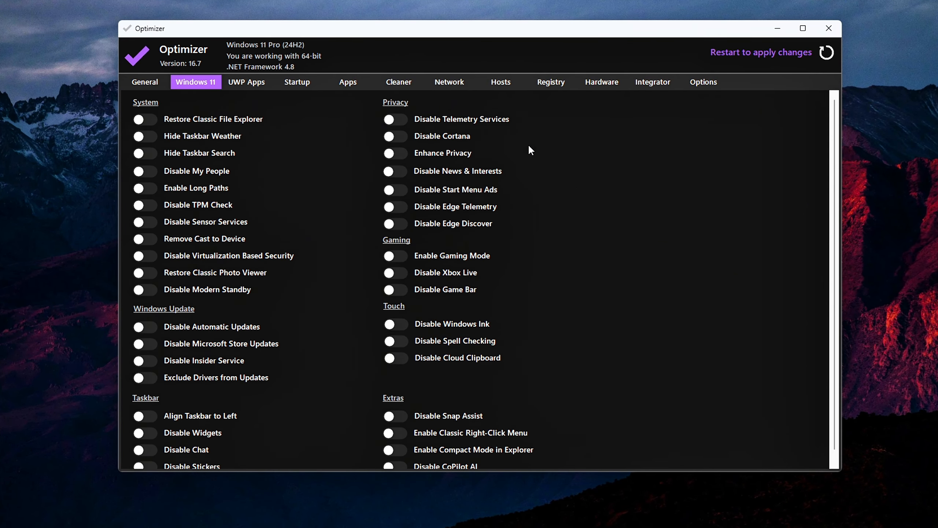
left_click(148, 119)
left_click_drag(490, 259, 534, 249)
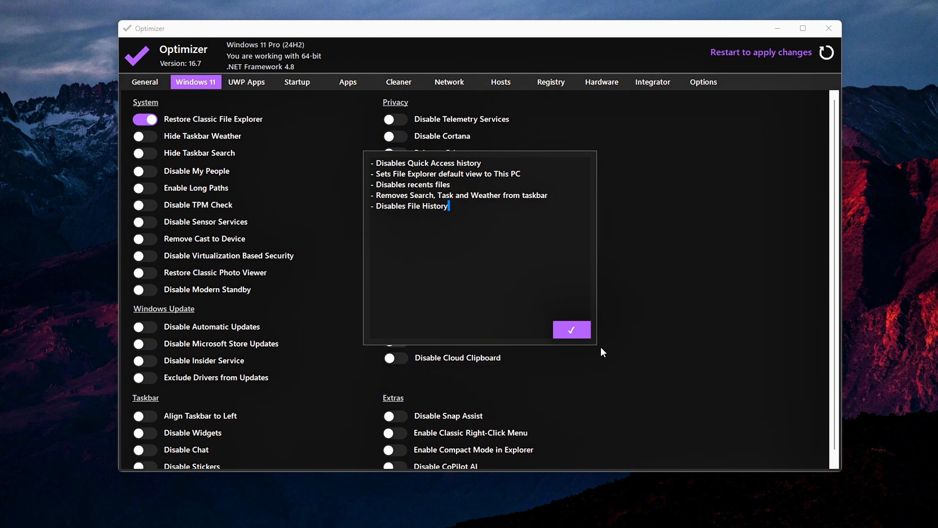
left_click(580, 334)
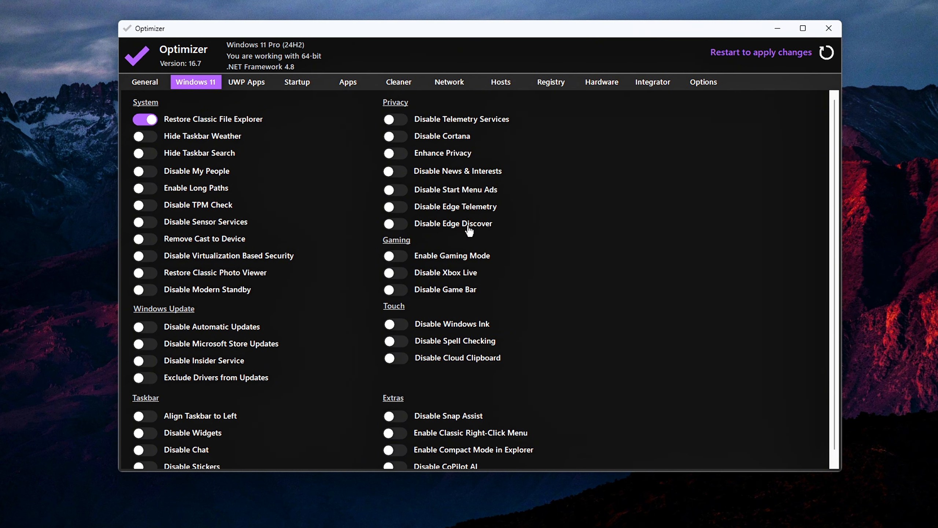
Read the description of Disable Start Menu Ads in the Privacy section and turn the option on
left_click(448, 190)
left_click_drag(507, 165, 478, 171)
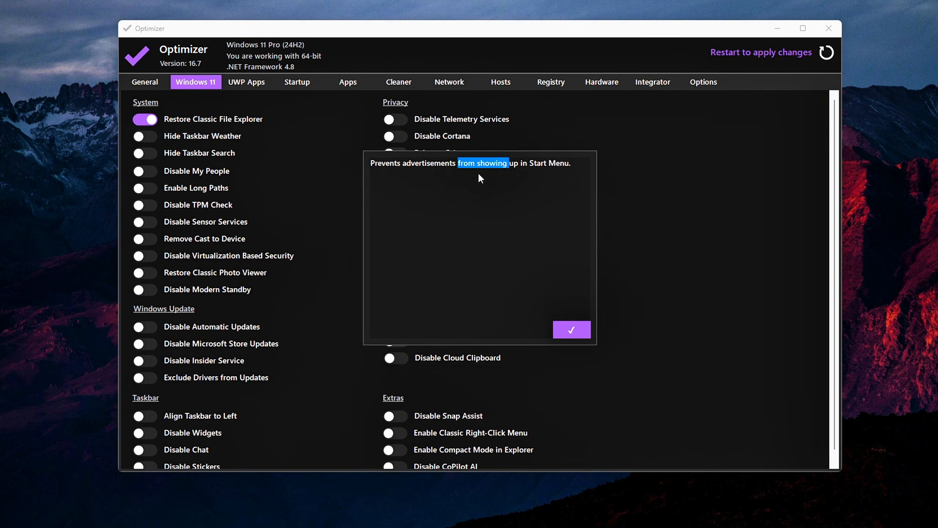
triple_click(497, 163)
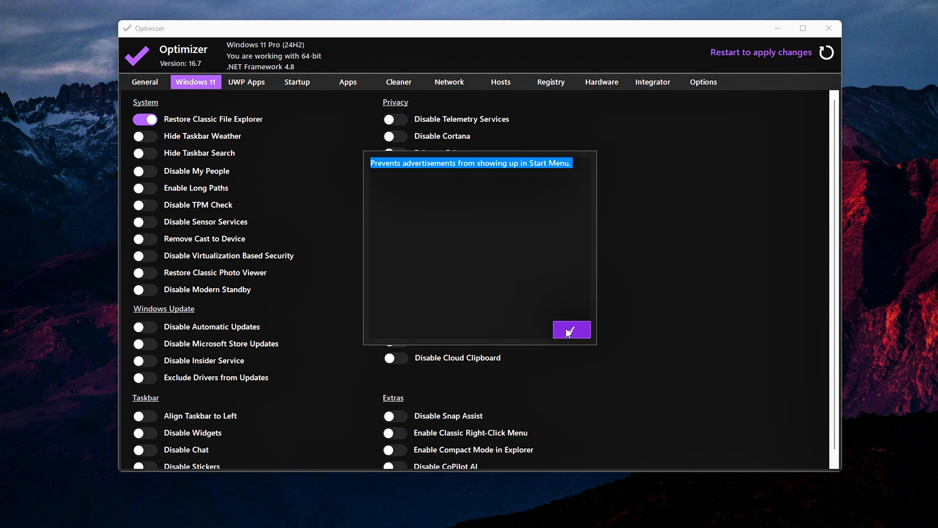
left_click(565, 327)
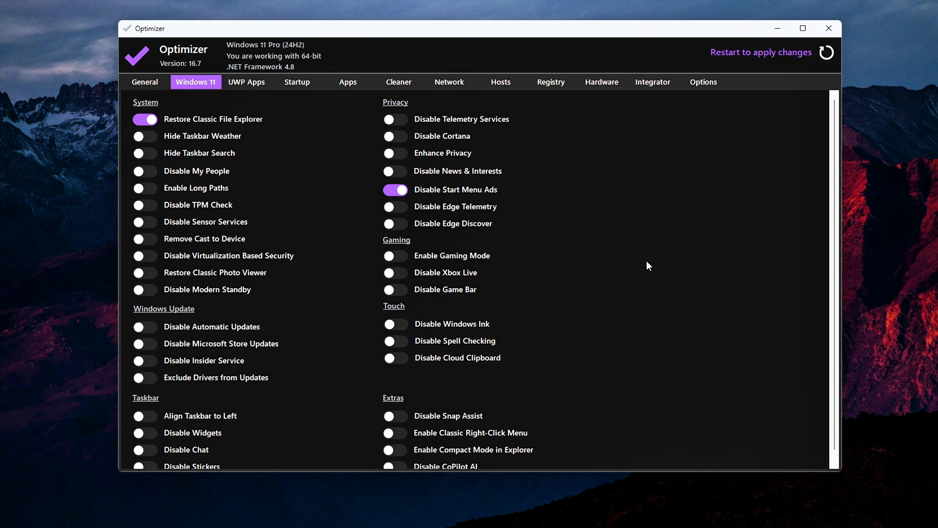
Read the description of Disable TPM Check in the System section and turn the option on
left_click(198, 205)
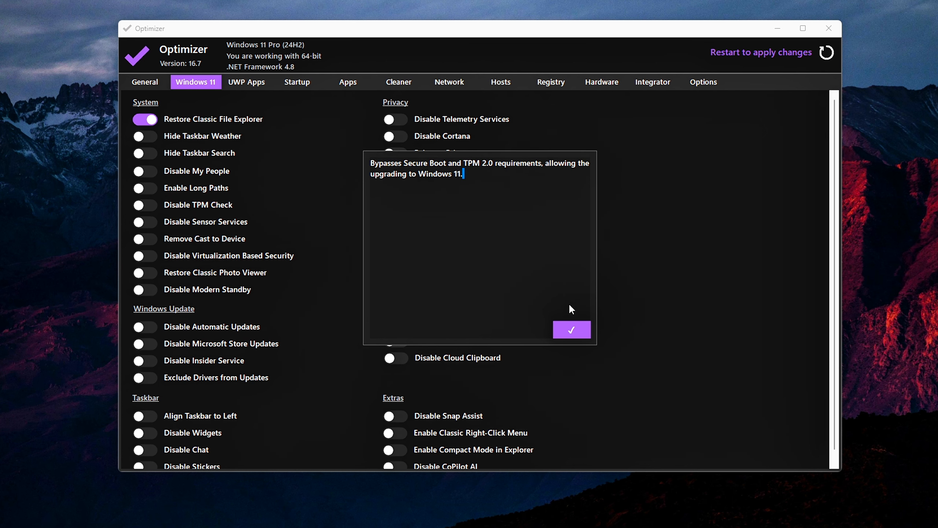
left_click(571, 330)
left_click(143, 206)
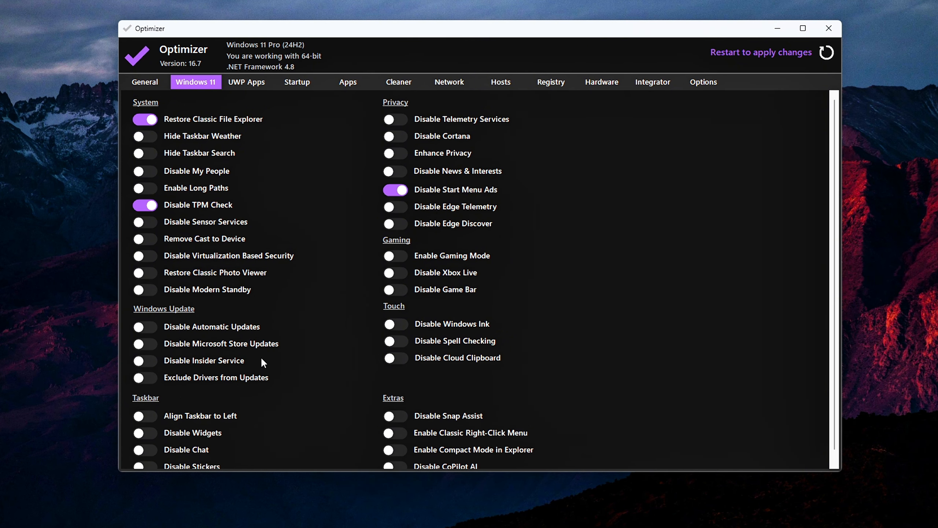
Turn on Disable Automatic Updates, reading its description, and turn on Disable Game Bar in the Gaming section
left_click(146, 326)
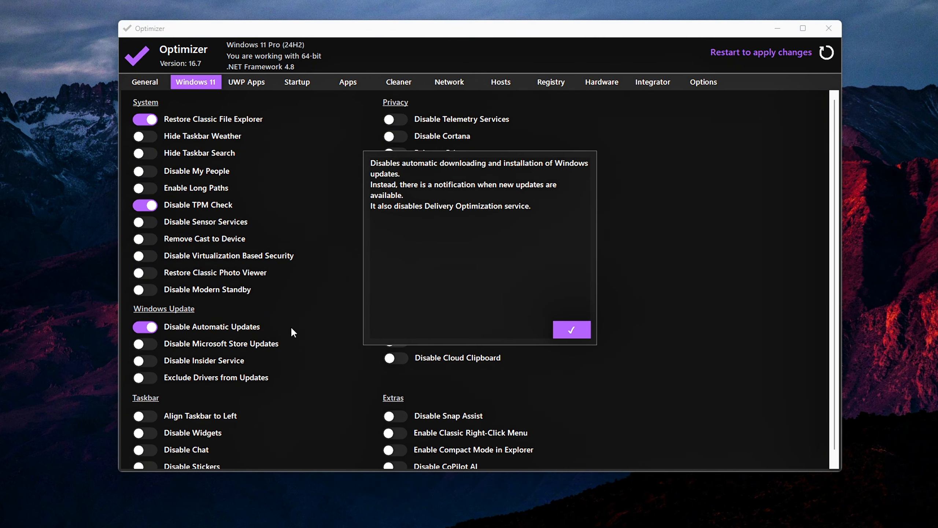
left_click_drag(537, 219, 371, 162)
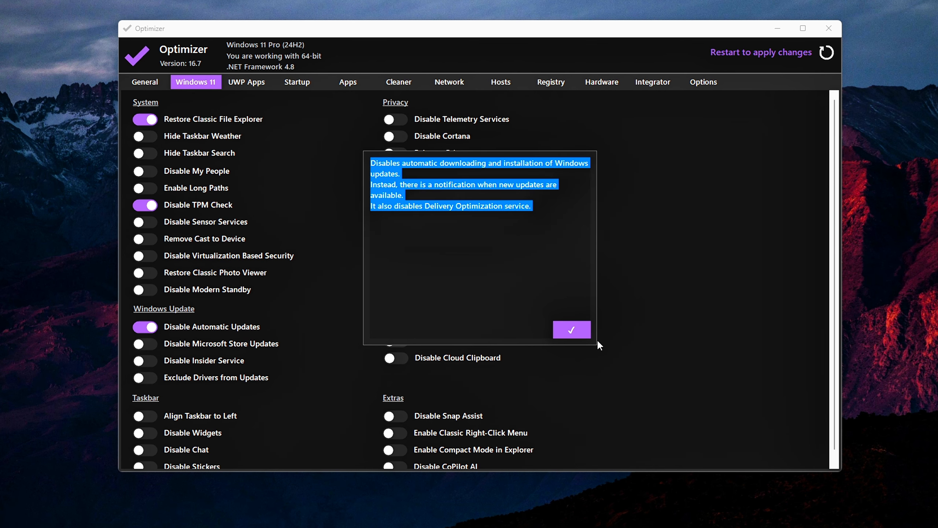
left_click(585, 335)
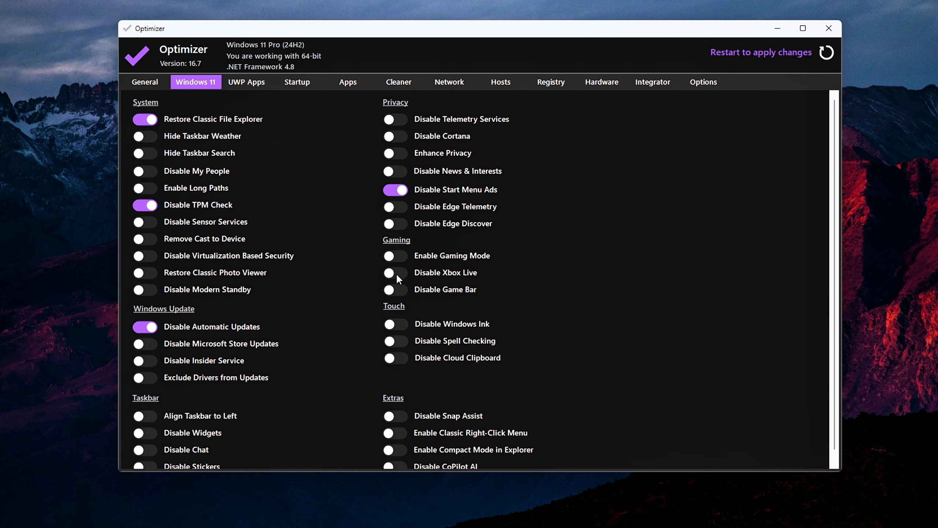
left_click(395, 290)
left_click(865, 277)
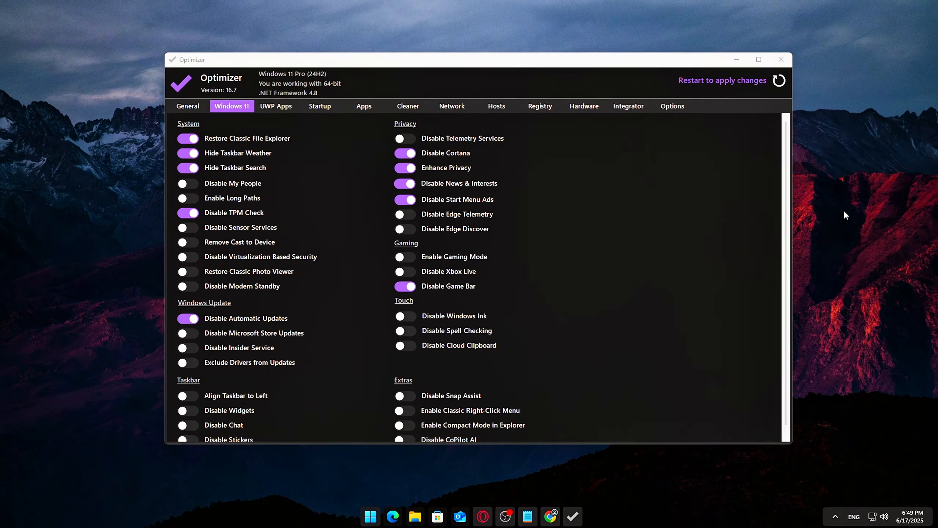
Turn on Disable Microsoft Store Updates, Disable Insider Service and Exclude Drivers from Updates, and read the description of the driver exclusion
scroll(767, 239, "down", 1)
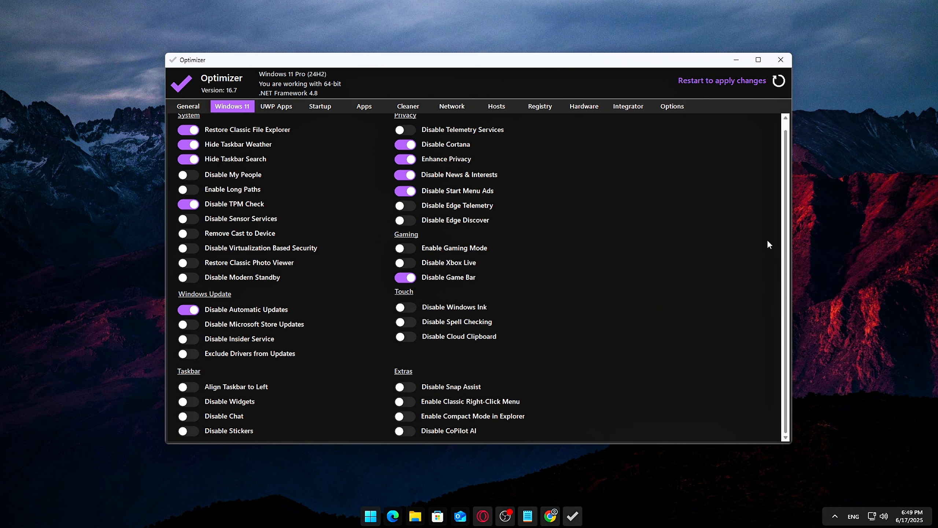
scroll(776, 192, "up", 1)
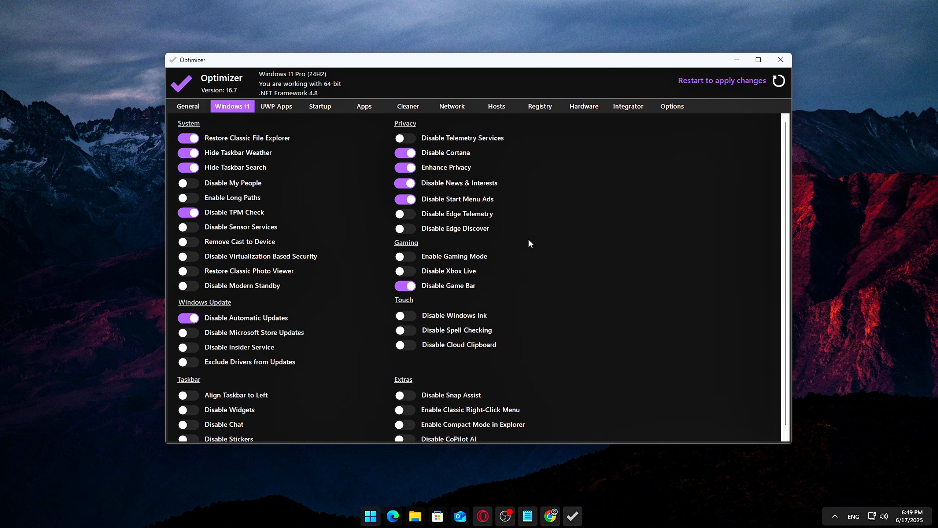
left_click(184, 334)
left_click(184, 347)
left_click(190, 362)
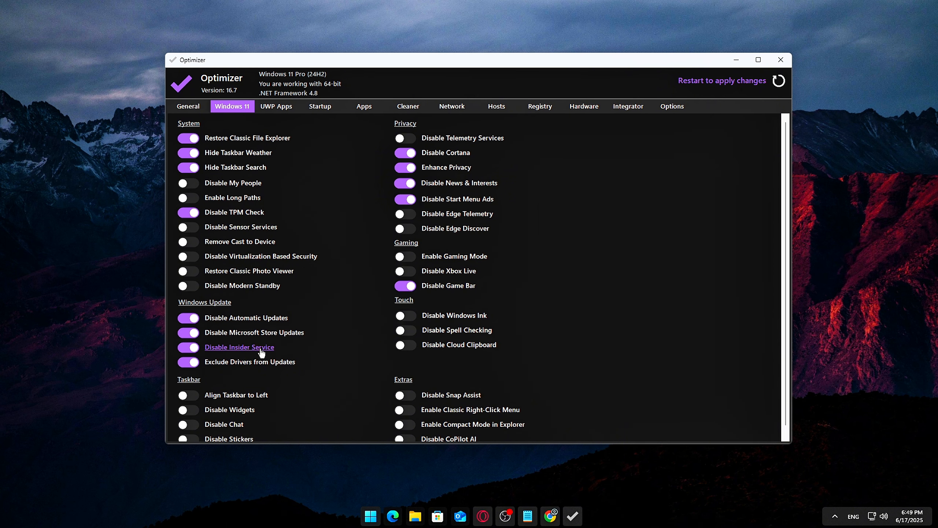
left_click(248, 363)
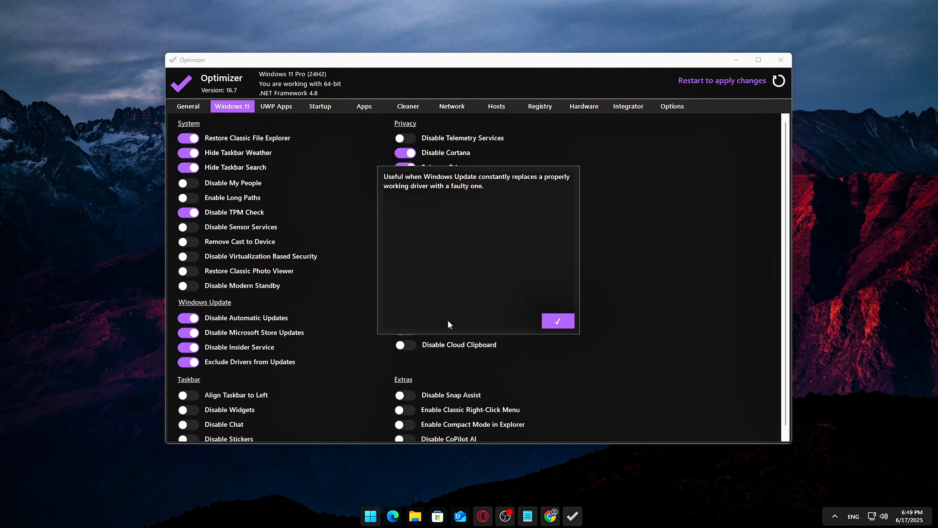
left_click(558, 320)
Turn on Remove Cast to Device and Disable Sensor Services in the System section, and read both descriptions
left_click(184, 243)
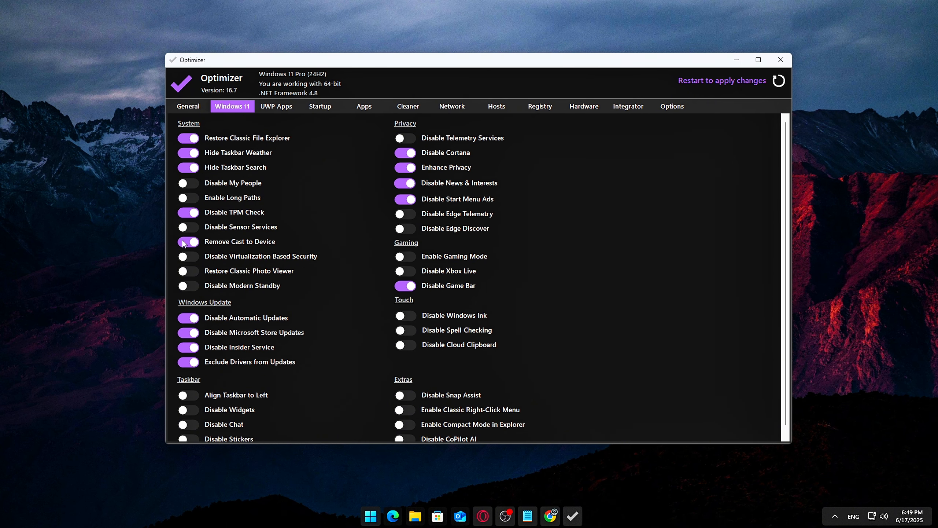
left_click(184, 228)
left_click(194, 228)
left_click(190, 239)
left_click(188, 230)
left_click(189, 243)
left_click(236, 228)
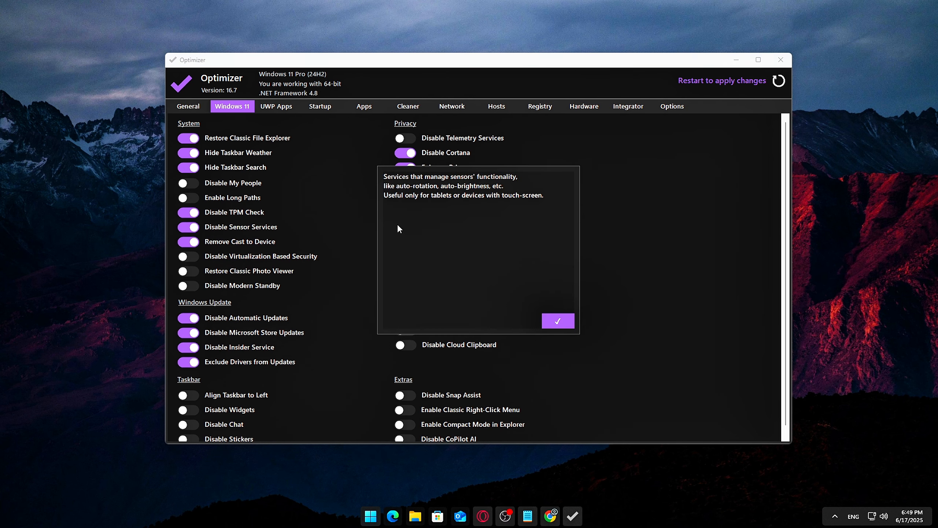
left_click(558, 321)
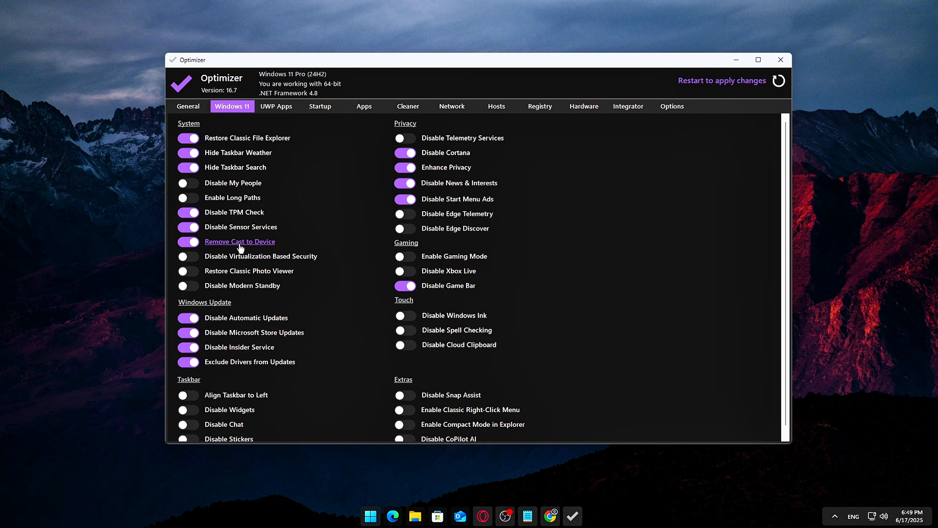
left_click(239, 242)
left_click(559, 320)
Turn on Disable Snap Assist and Disable Cloud Clipboard, and read the description of the Cloud Clipboard option
scroll(430, 349, "down", 1)
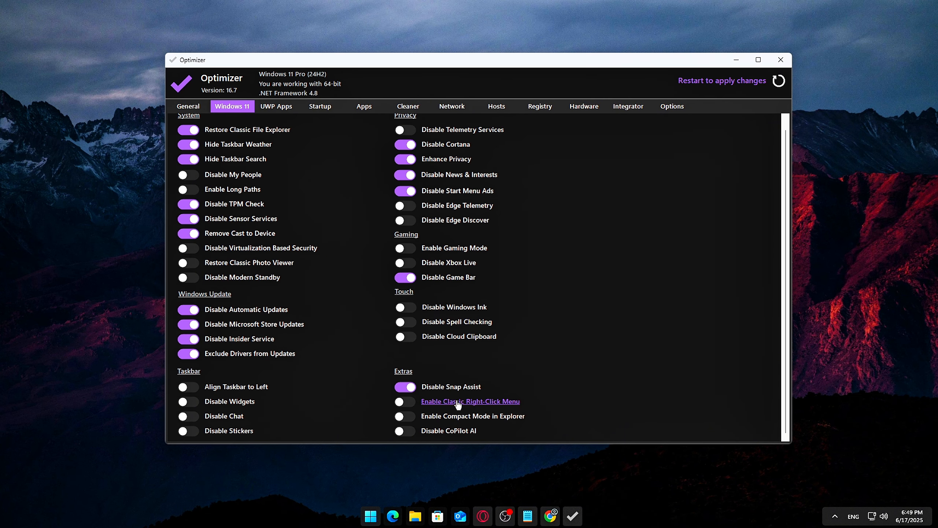
left_click(404, 387)
scroll(290, 281, "up", 1)
scroll(303, 332, "down", 1)
left_click(409, 338)
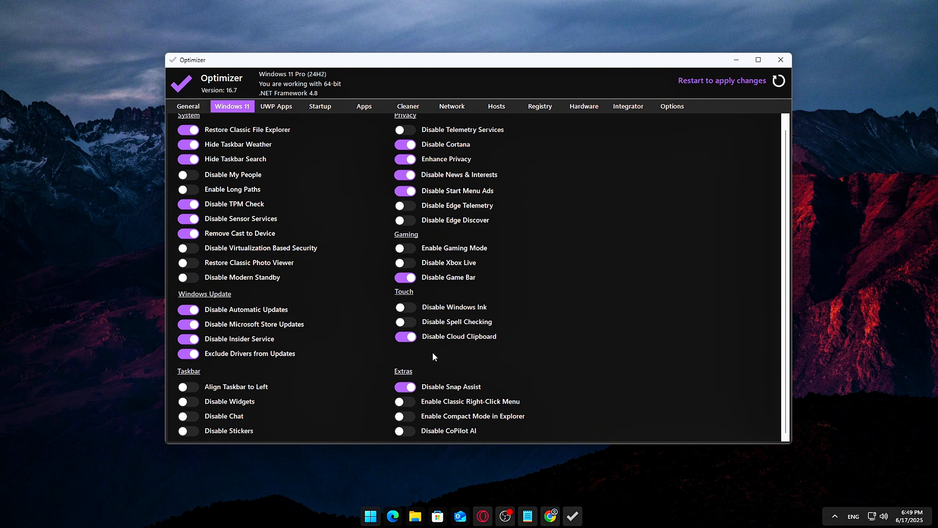
left_click(471, 337)
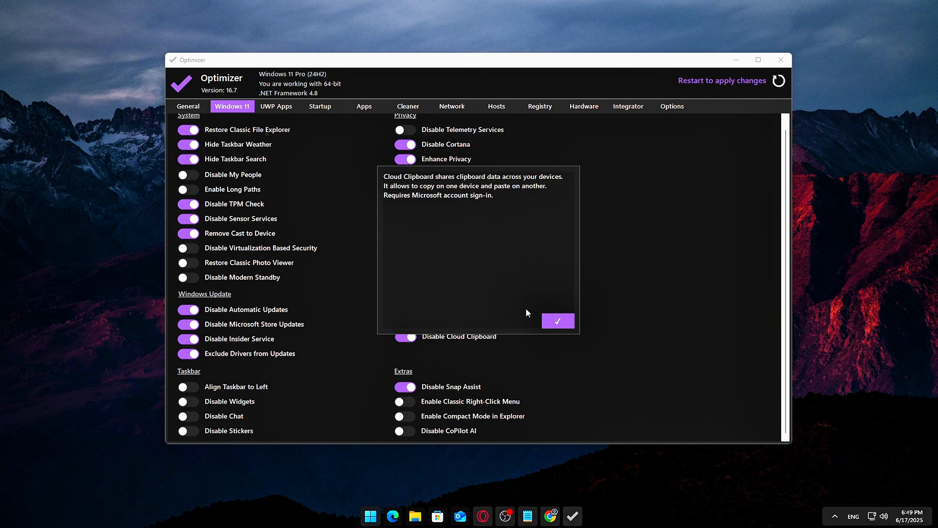
left_click(544, 321)
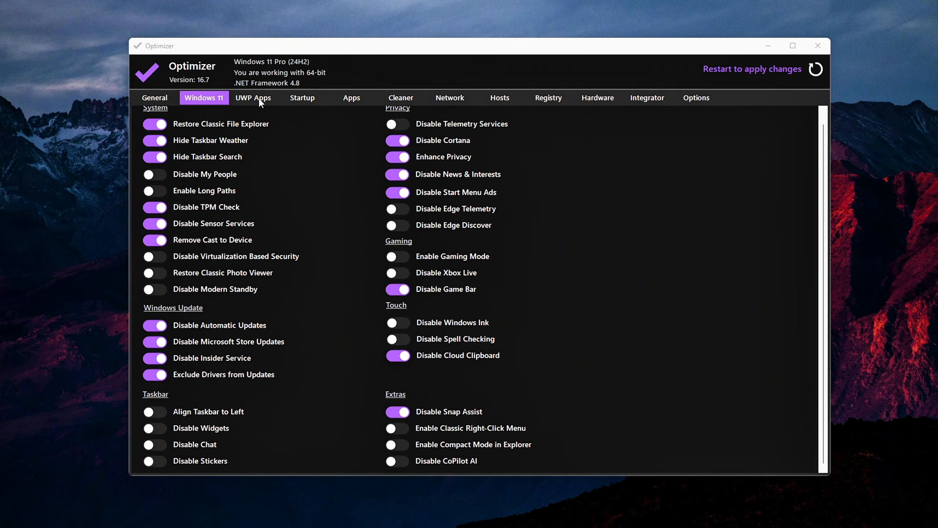
Refresh the list of uninstallable UWP apps, and request restoring all UWP apps but decline the confirmation
left_click(266, 103)
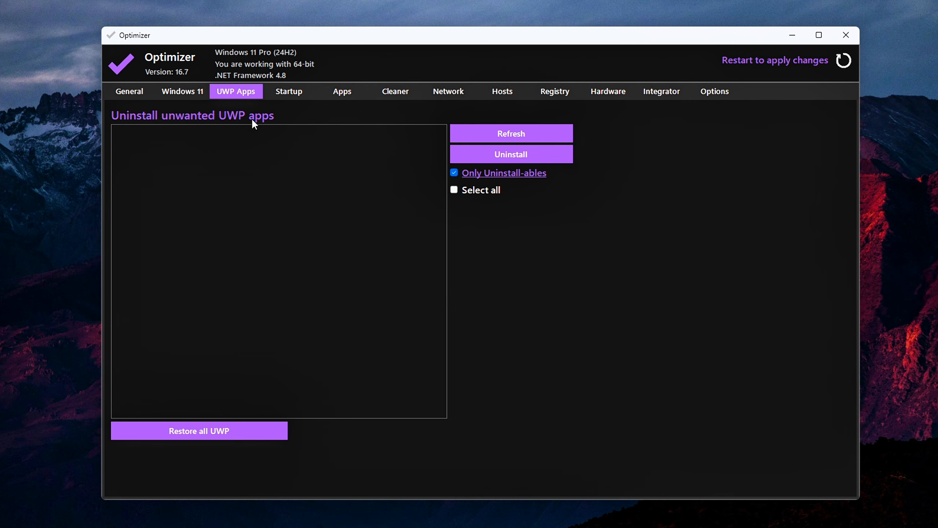
left_click(483, 135)
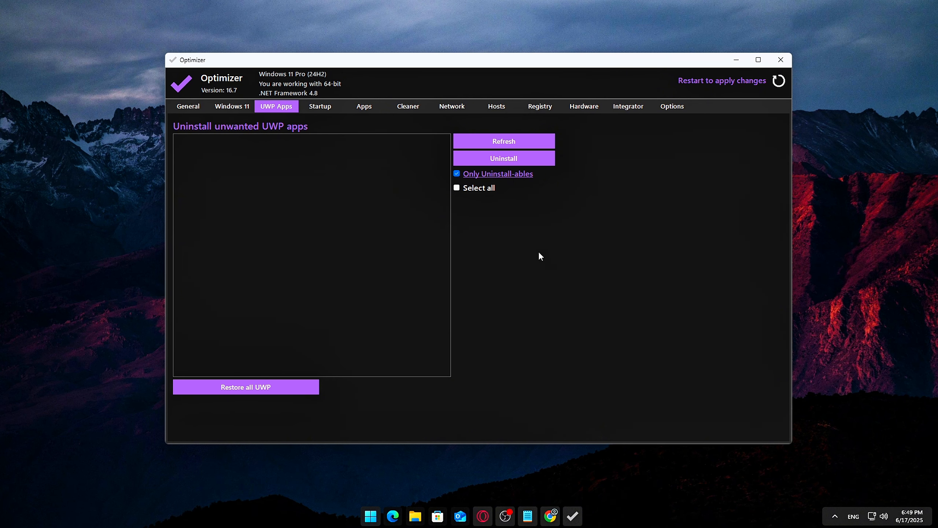
left_click(222, 387)
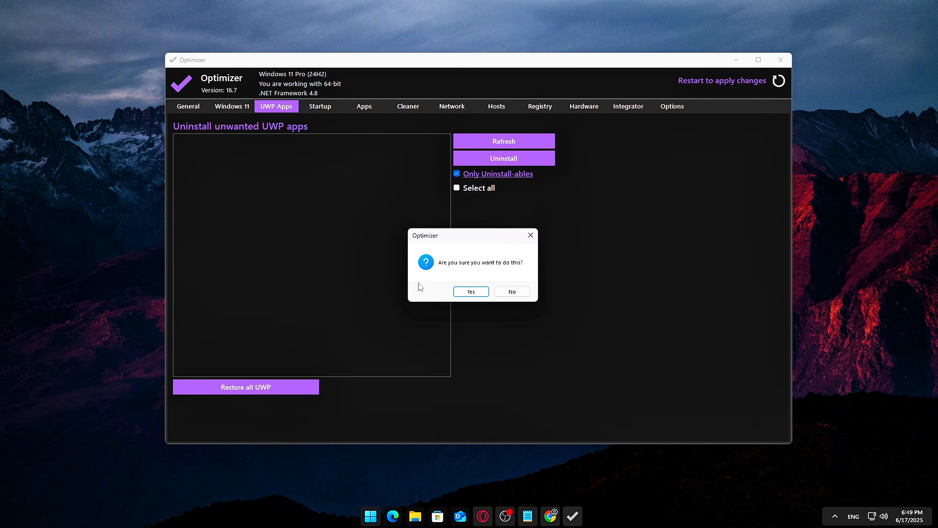
left_click(505, 291)
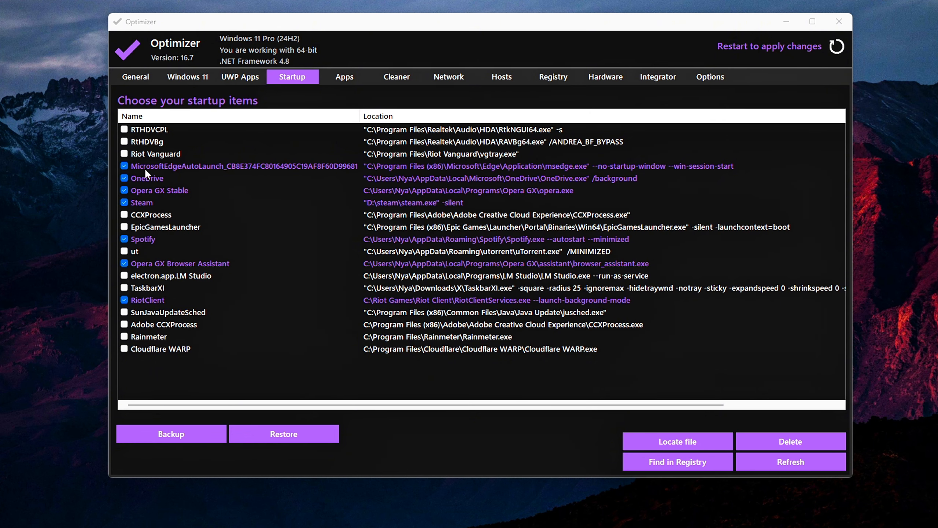
Disable the startup items for Microsoft Edge auto-launch, OneDrive, Opera GX Stable, Steam, Spotify and Opera GX Browser Assistant
left_click(248, 78)
left_click(293, 82)
left_click(126, 167)
left_click(125, 179)
left_click(125, 190)
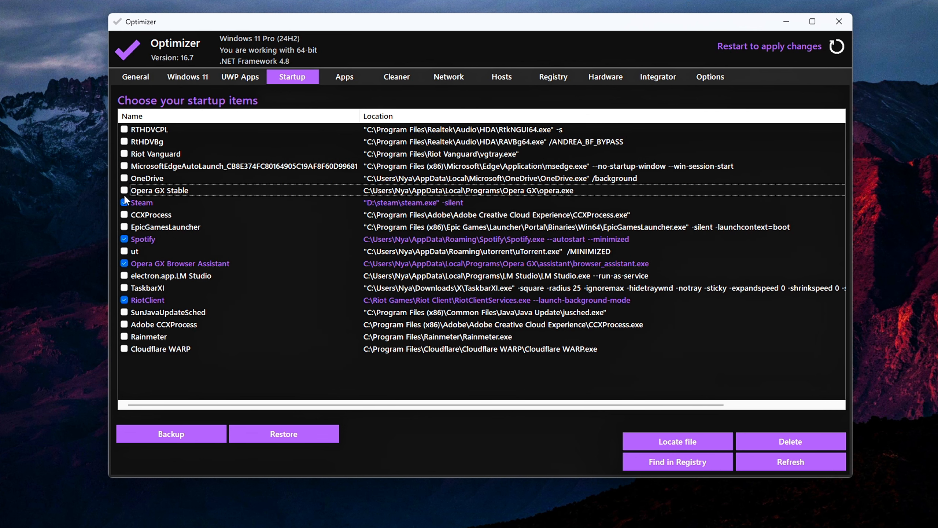
left_click(124, 203)
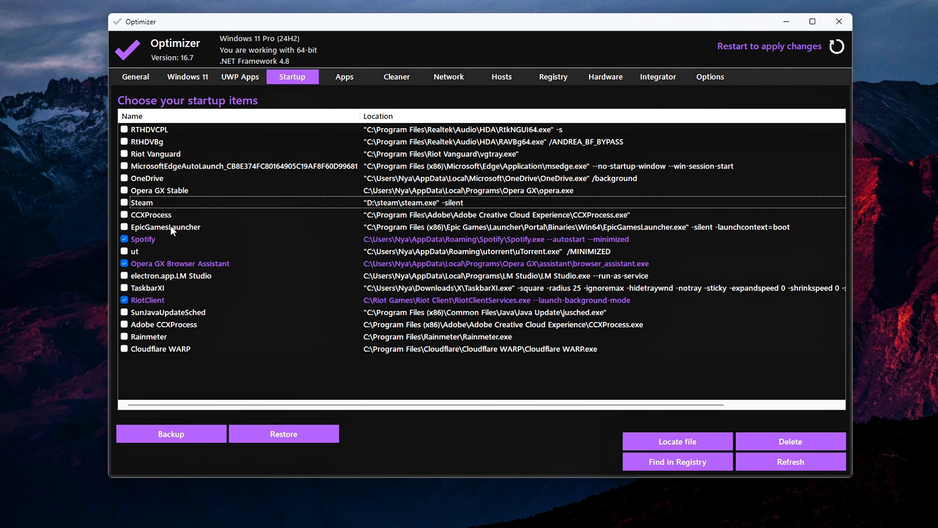
left_click(124, 239)
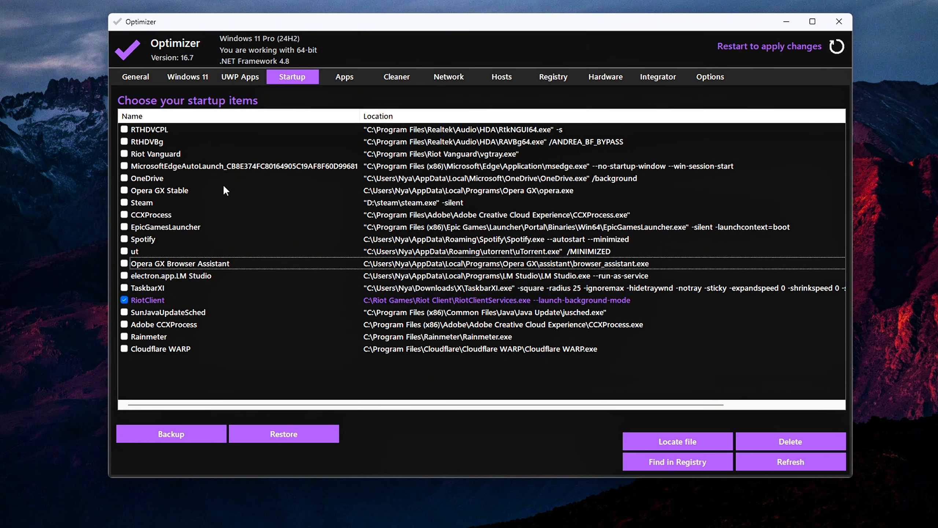
Disable the RiotClient startup item and enable Riot Vanguard at startup
left_click(159, 300)
left_click(125, 300)
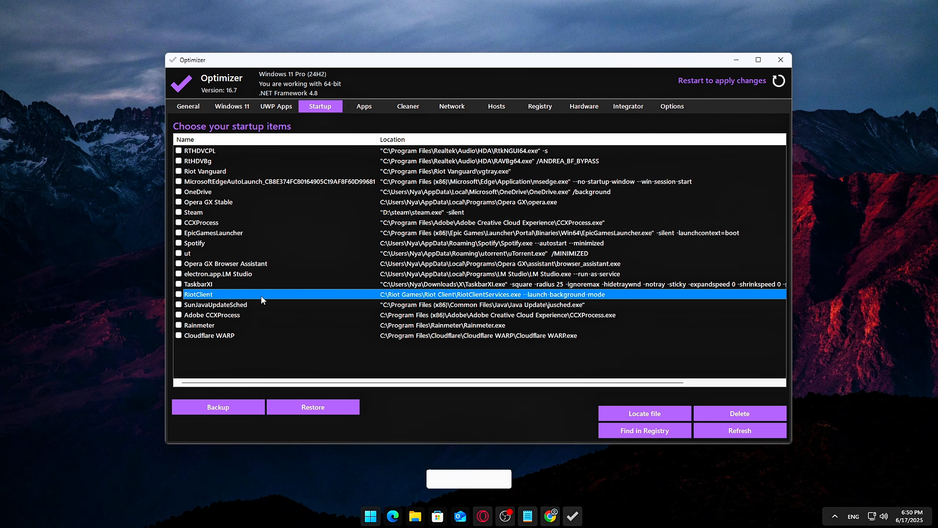
left_click(124, 153)
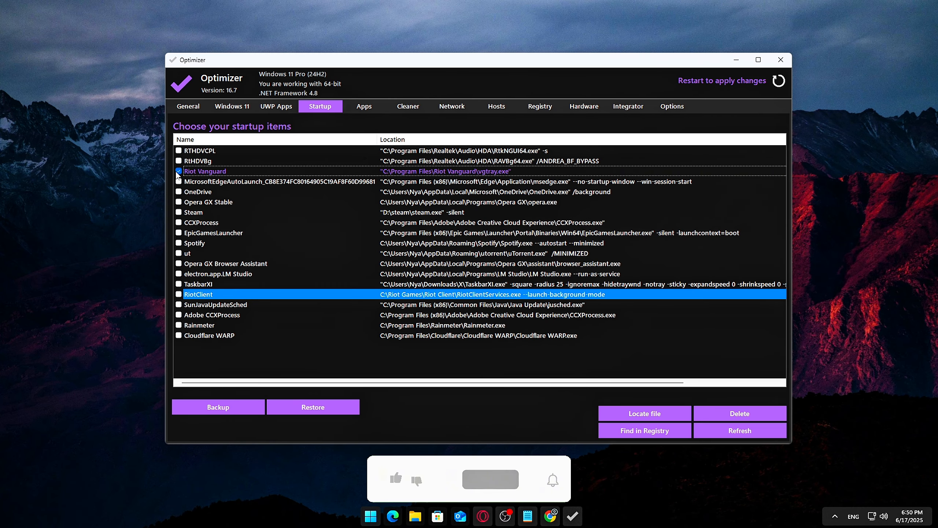
left_click(129, 245)
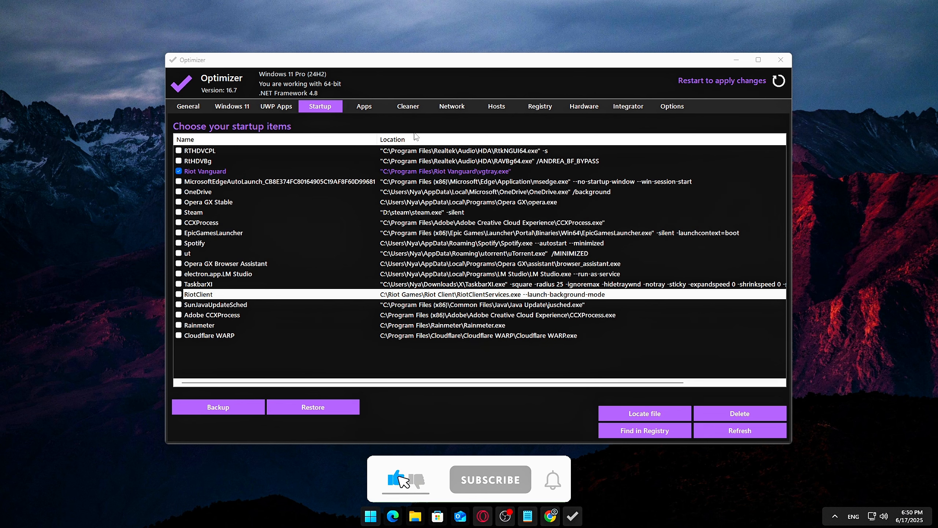
left_click(473, 213)
left_click(483, 223)
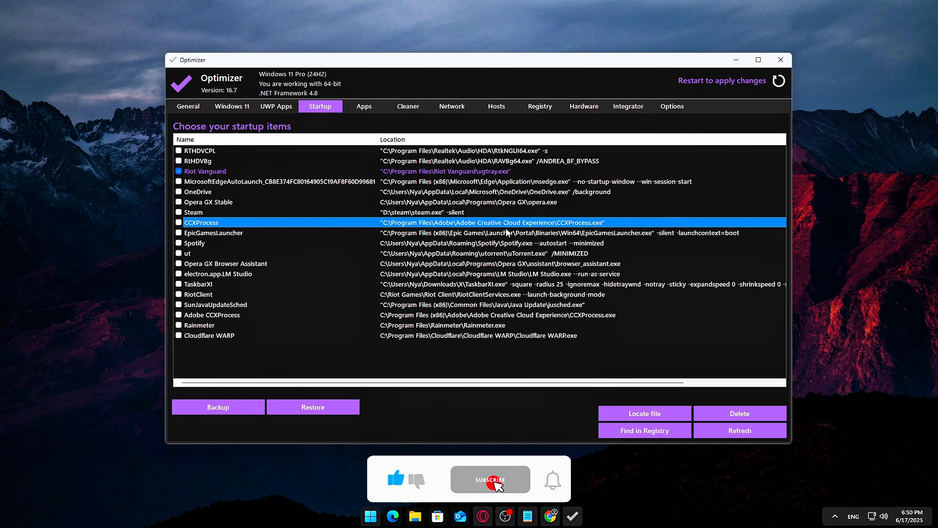
left_click(830, 174)
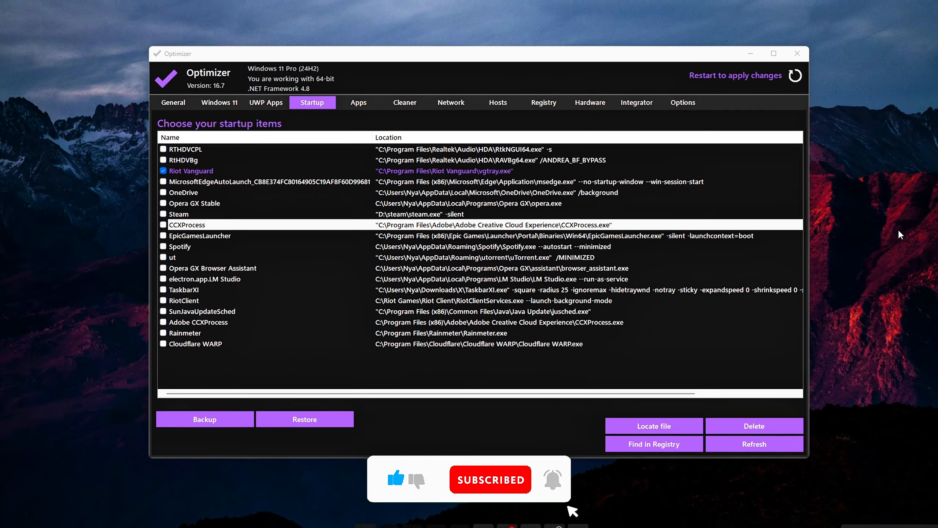
Mark 7-zip, WinRAR, Brave, Notepad++, VS Codium and GitHub in the collection of useful apps to download
left_click(353, 98)
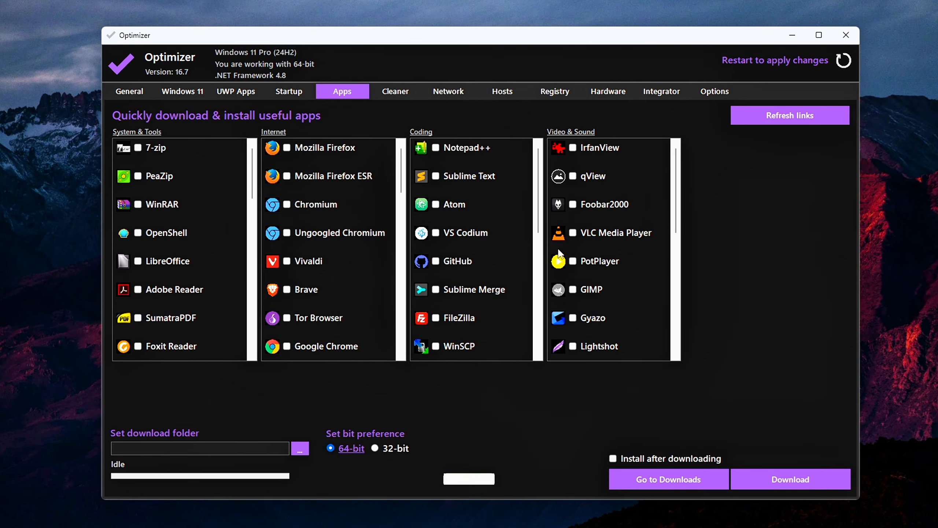
scroll(239, 222, "down", 10)
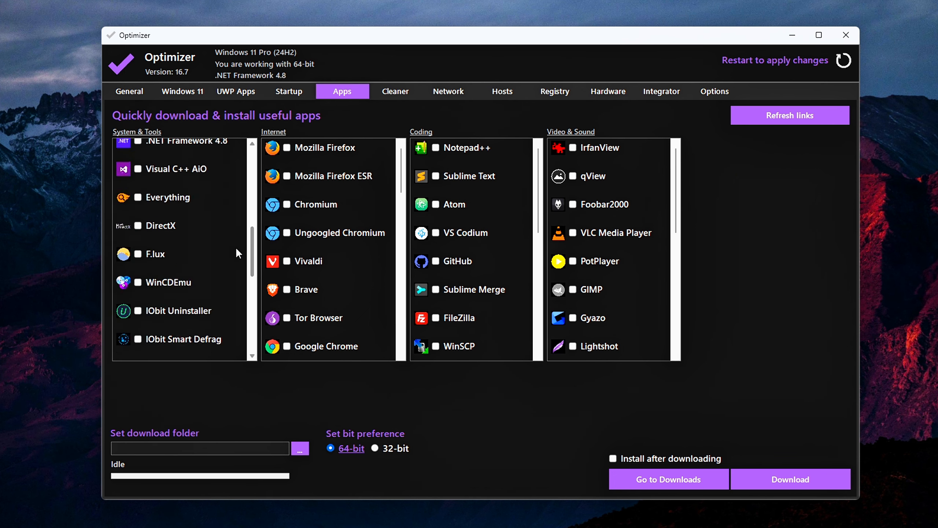
scroll(237, 347, "up", 10)
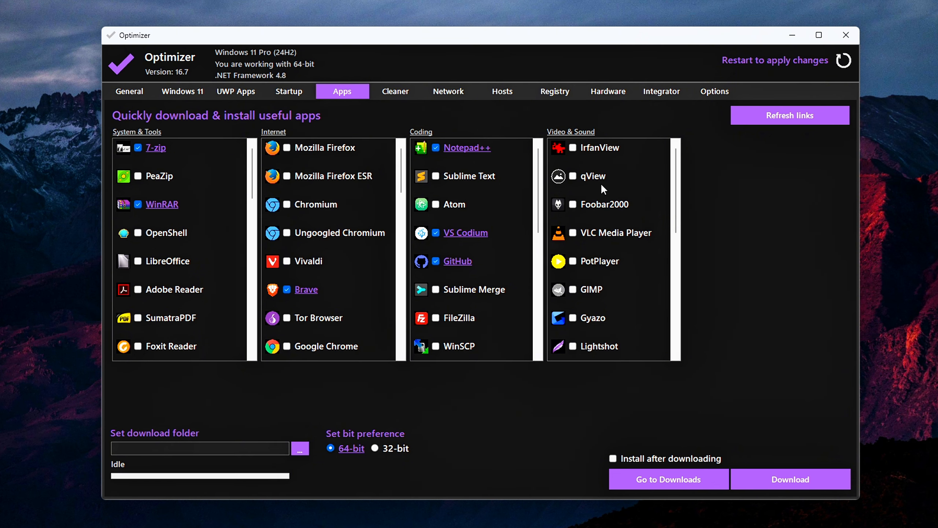
Mark the Video & Sound apps VLC Media Player, Lightshot, Spotify, Audacity and Blender for download
scroll(636, 243, "down", 1)
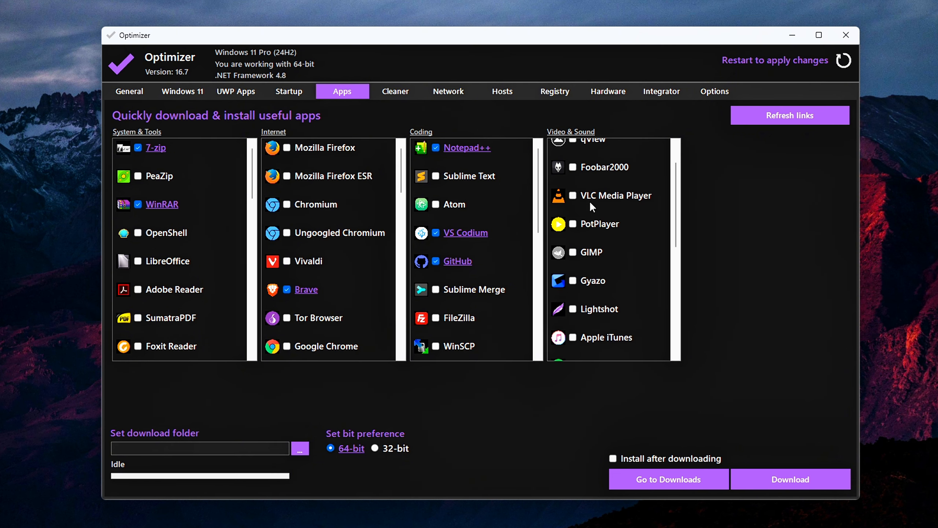
left_click(573, 195)
scroll(661, 195, "down", 3)
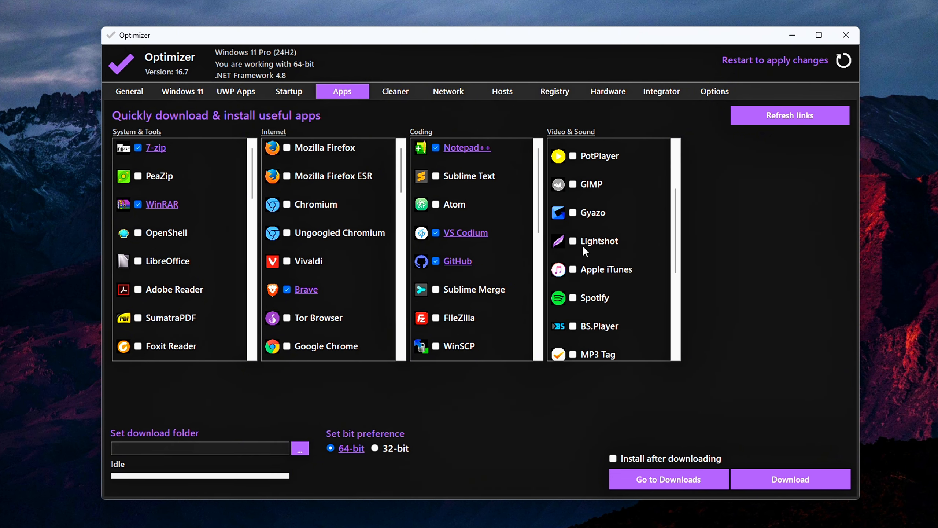
left_click(573, 241)
scroll(654, 252, "down", 1)
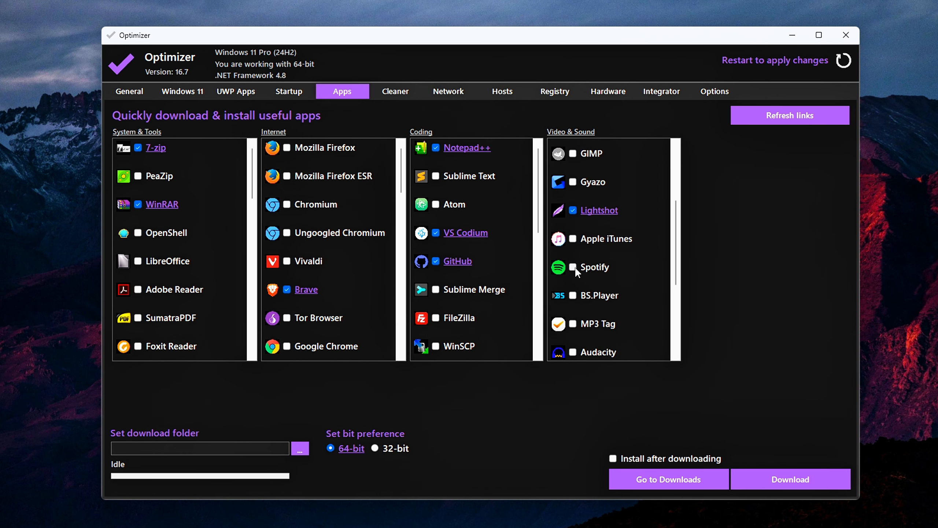
scroll(594, 331, "down", 3)
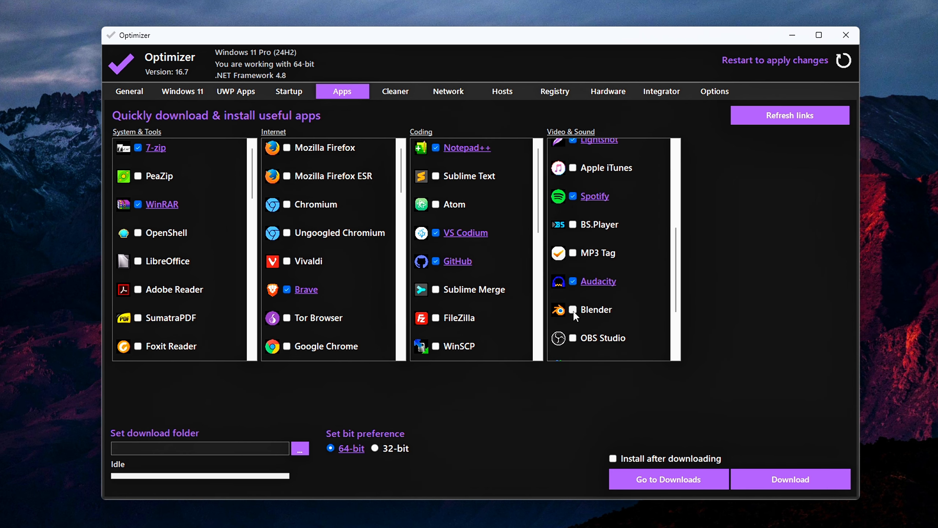
left_click(572, 309)
scroll(598, 327, "down", 3)
scroll(595, 311, "down", 1)
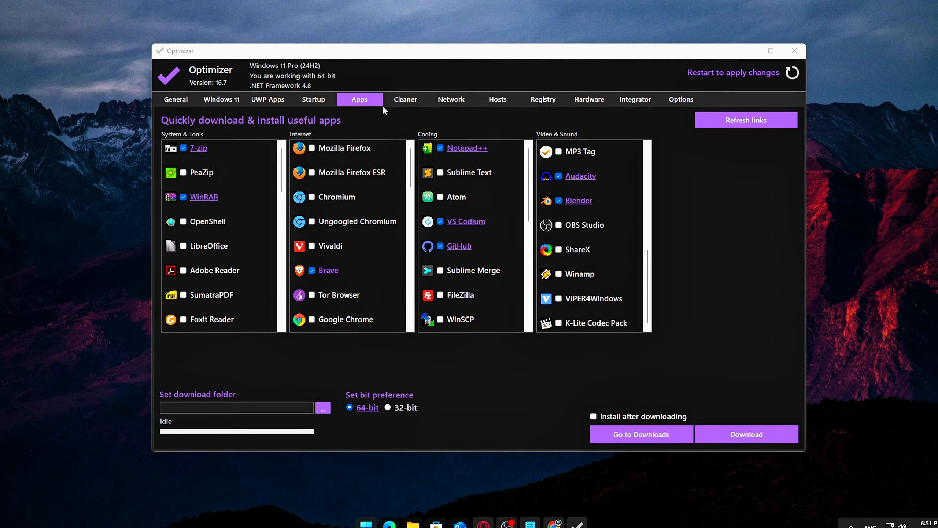
Select the Windows temporary files, BSOD minidumps, error reports and Recycle Bin for cleaning
left_click(403, 100)
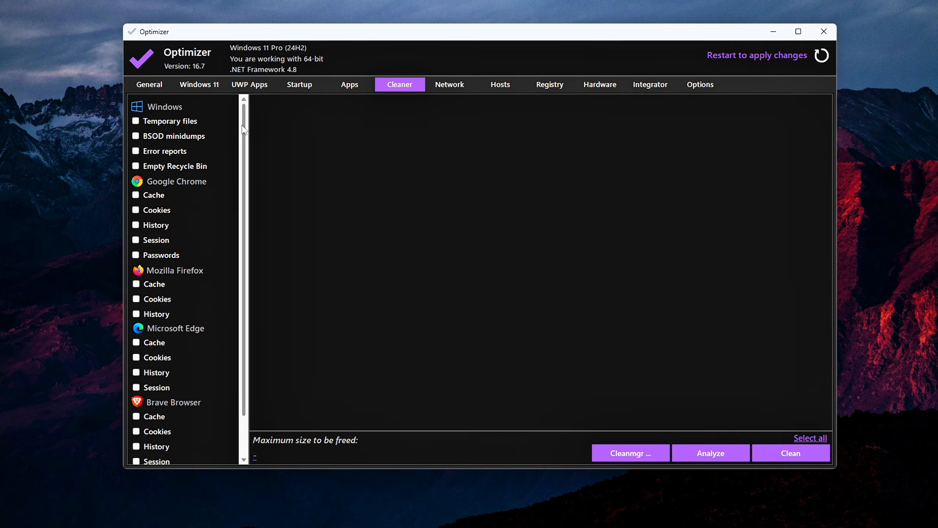
left_click_drag(242, 134, 228, 97)
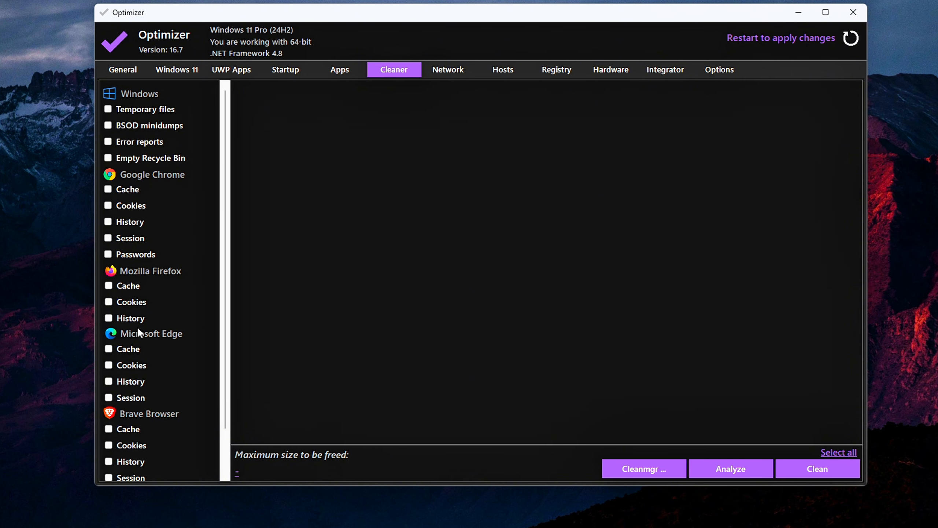
left_click(109, 109)
left_click(108, 126)
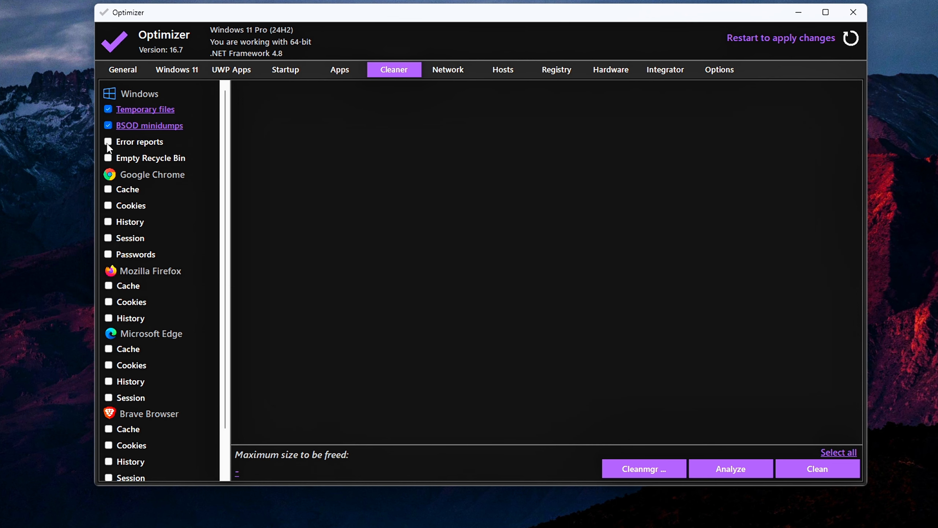
left_click(108, 142)
left_click(108, 158)
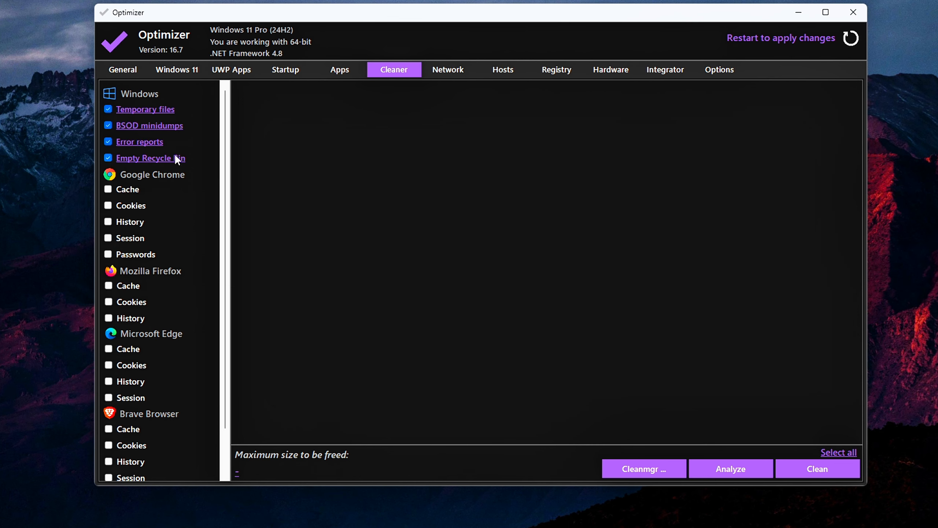
Select the cache, cookies and history of Mozilla Firefox and Microsoft Edge for cleaning, leaving Google Chrome data unselected
left_click(112, 189)
left_click(110, 255)
left_click(130, 222)
left_click(128, 318)
scroll(143, 316, "down", 1)
left_click(124, 299)
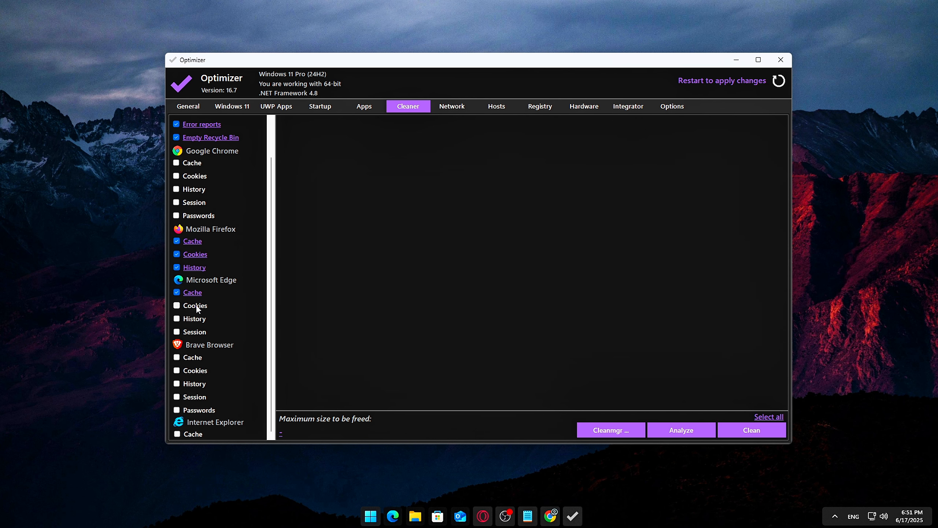
left_click(196, 306)
left_click(192, 318)
scroll(218, 399, "up", 2)
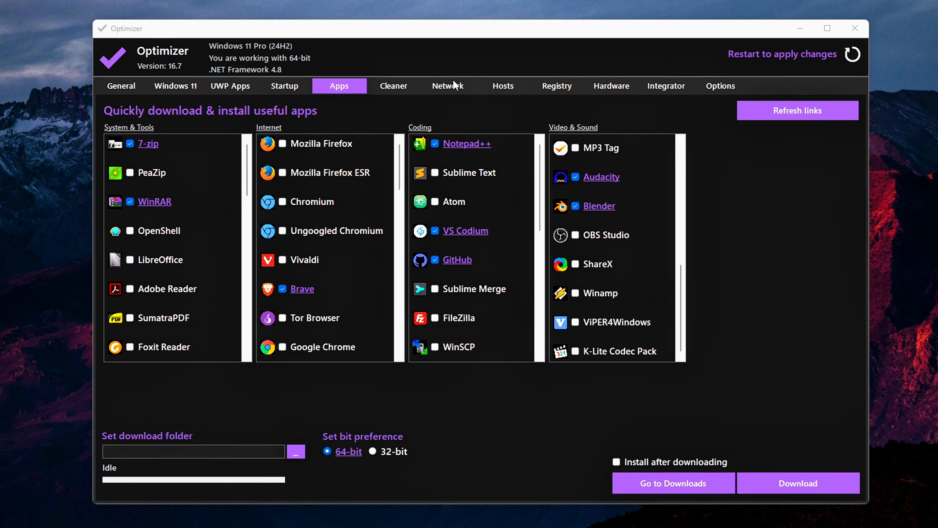
Look through the DNS server and network adapter settings, hosts file editor, registry fixes, hardware information and Integrator description
left_click(446, 36)
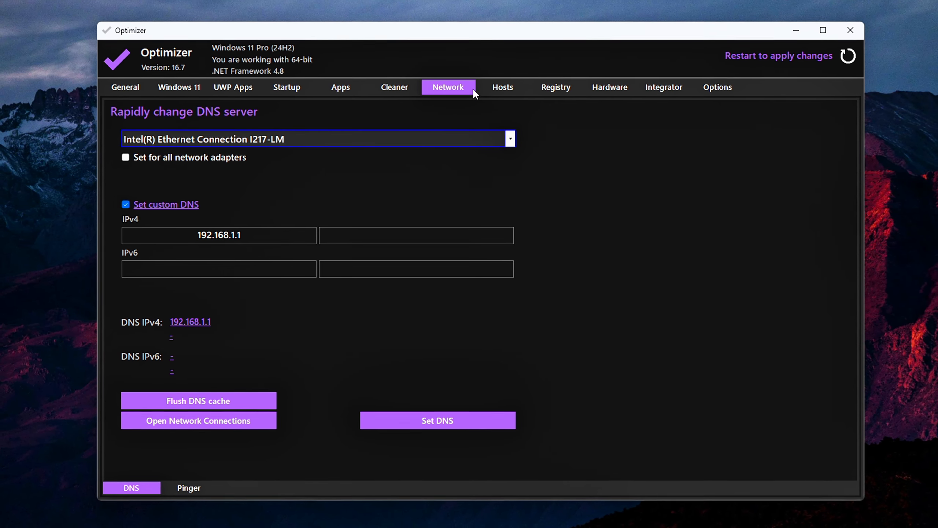
left_click(511, 138)
left_click(501, 88)
left_click(502, 89)
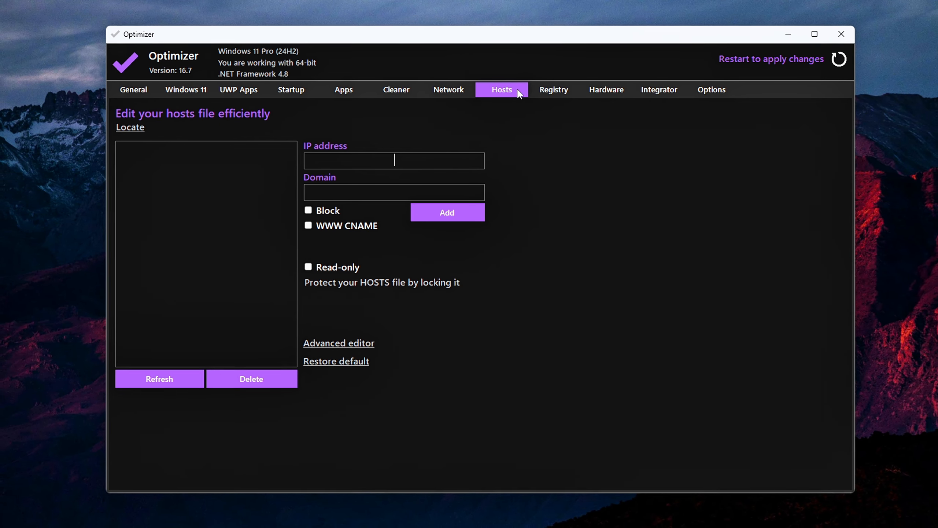
left_click(549, 93)
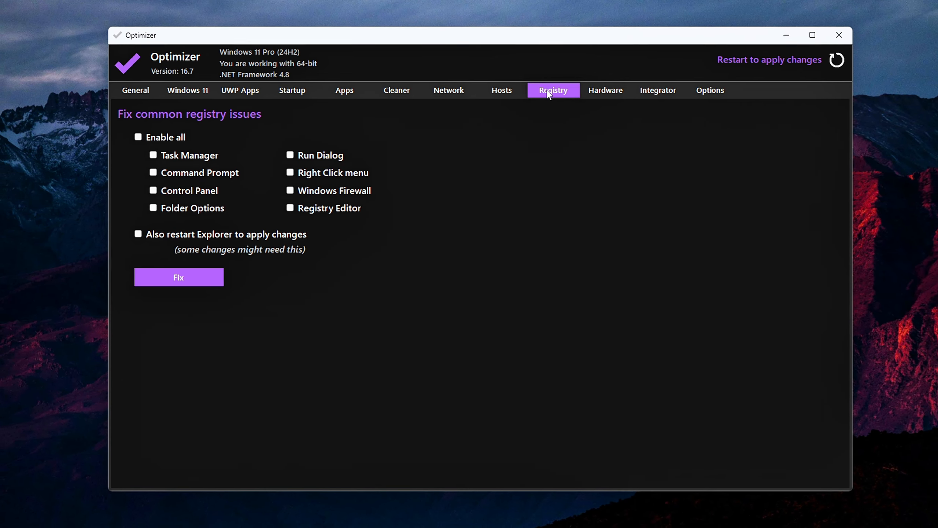
left_click(601, 91)
left_click(667, 92)
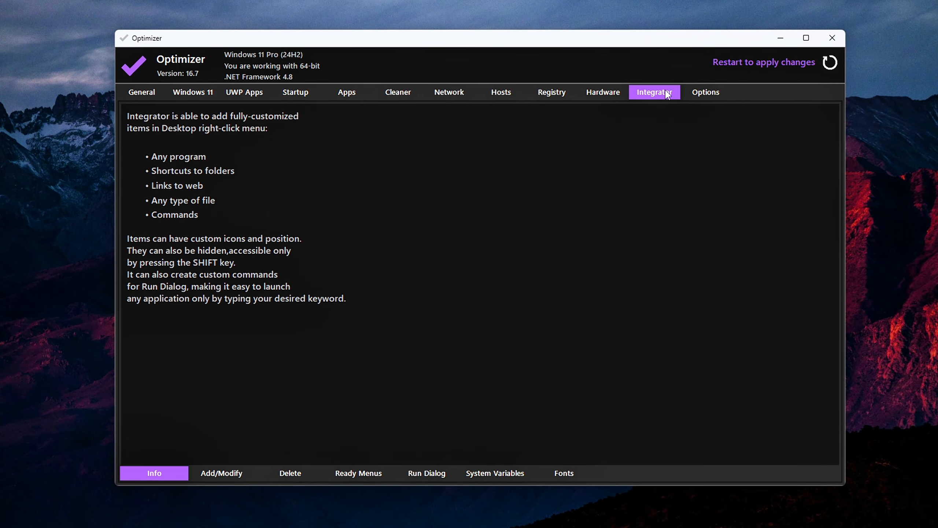
Change the Optimizer theme colour to green in the program options
left_click(704, 93)
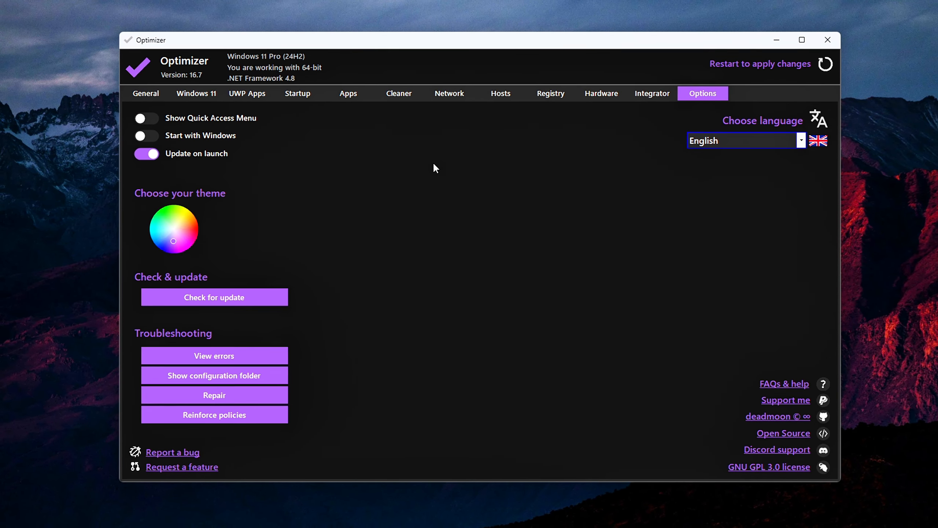
left_click(199, 234)
mouse_move(203, 233)
left_mouse_down()
mouse_move(196, 220)
mouse_move(167, 227)
mouse_move(178, 243)
mouse_move(195, 215)
mouse_move(199, 230)
mouse_move(174, 215)
mouse_move(206, 230)
mouse_move(213, 219)
mouse_move(184, 204)
mouse_move(174, 228)
mouse_move(181, 249)
mouse_move(222, 248)
mouse_move(251, 194)
mouse_move(245, 235)
mouse_move(218, 249)
mouse_move(204, 224)
left_mouse_up()
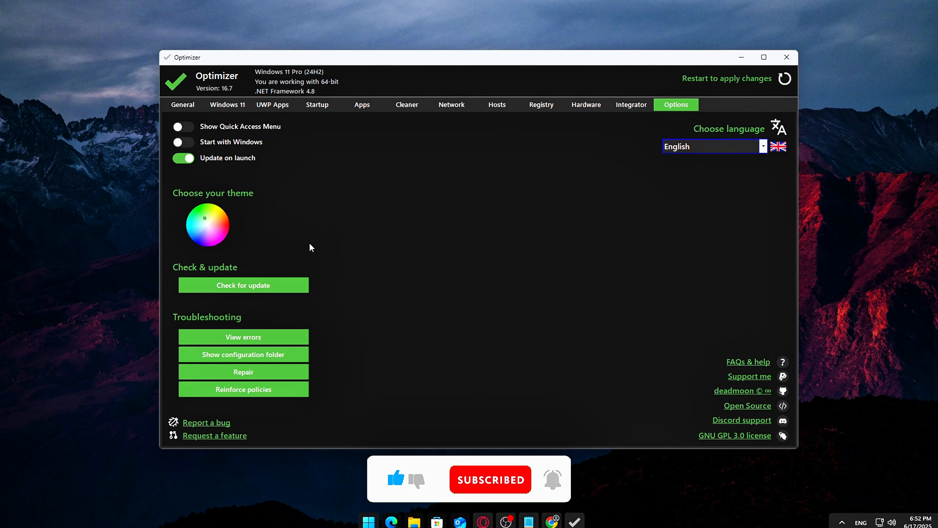